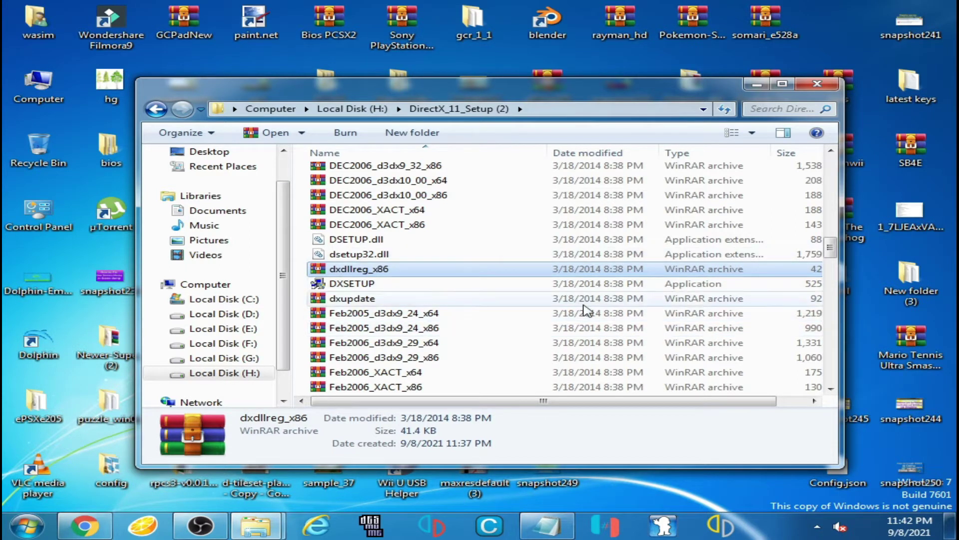
# - Launch DXSETUP and move the DirectX Setup window to the screen centre
pyautogui.doubleClick(381, 286)
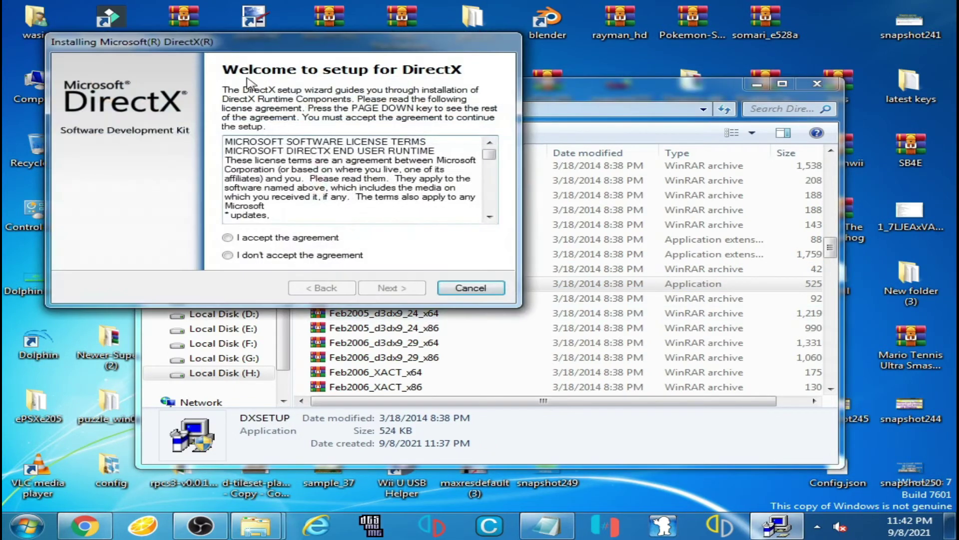
pyautogui.moveTo(236, 52); pyautogui.dragTo(392, 115)
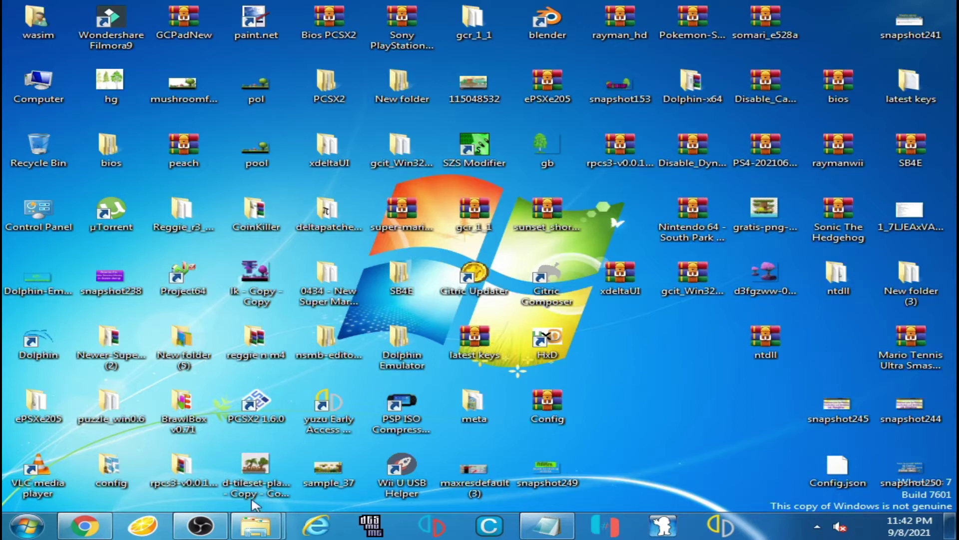
# - Search the Start menu for 'devmgmt.msc'
pyautogui.click(28, 525)
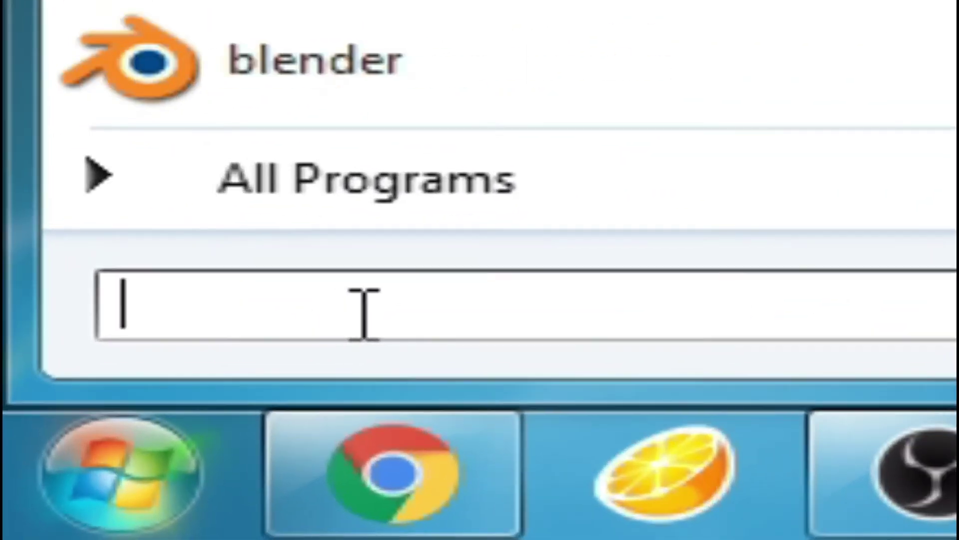
pyautogui.write('de')
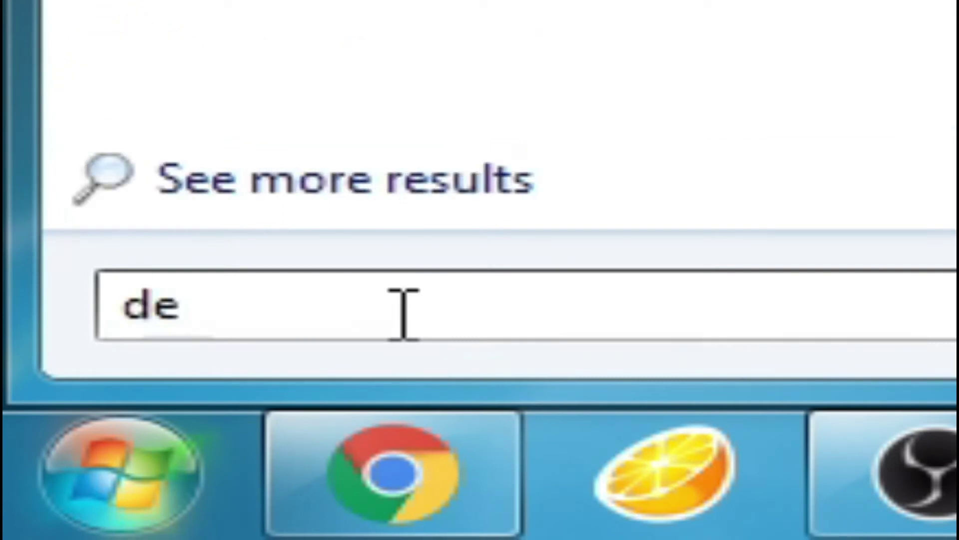
pyautogui.write('vm')
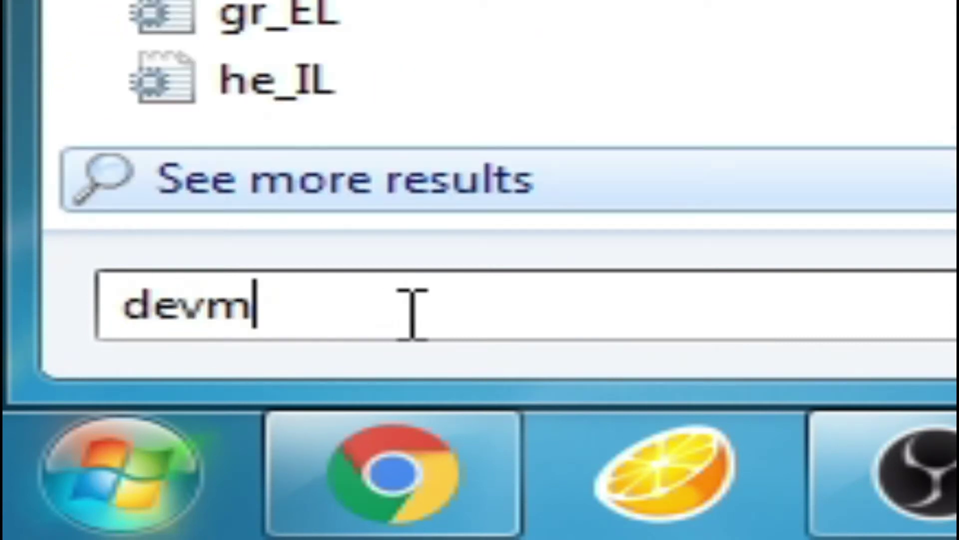
pyautogui.write('gmt')
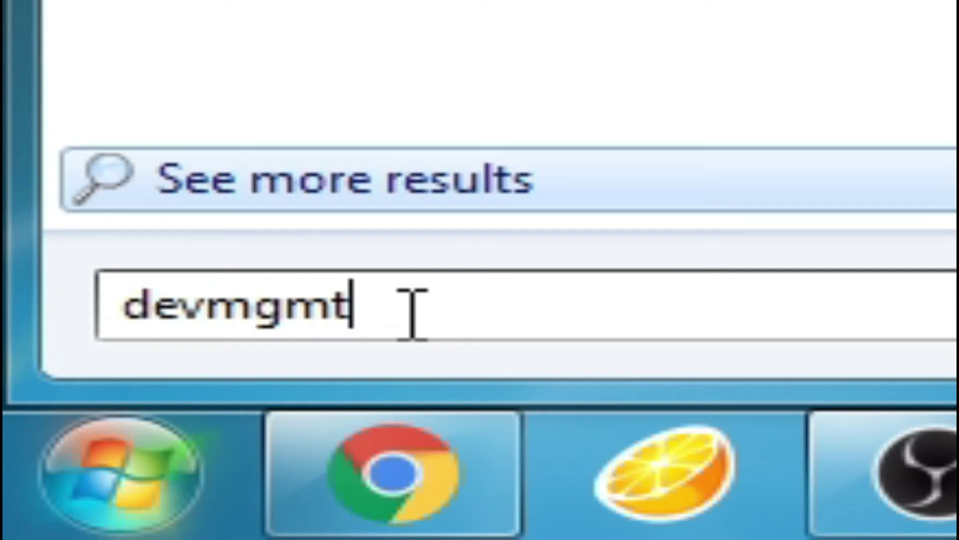
pyautogui.write('.')
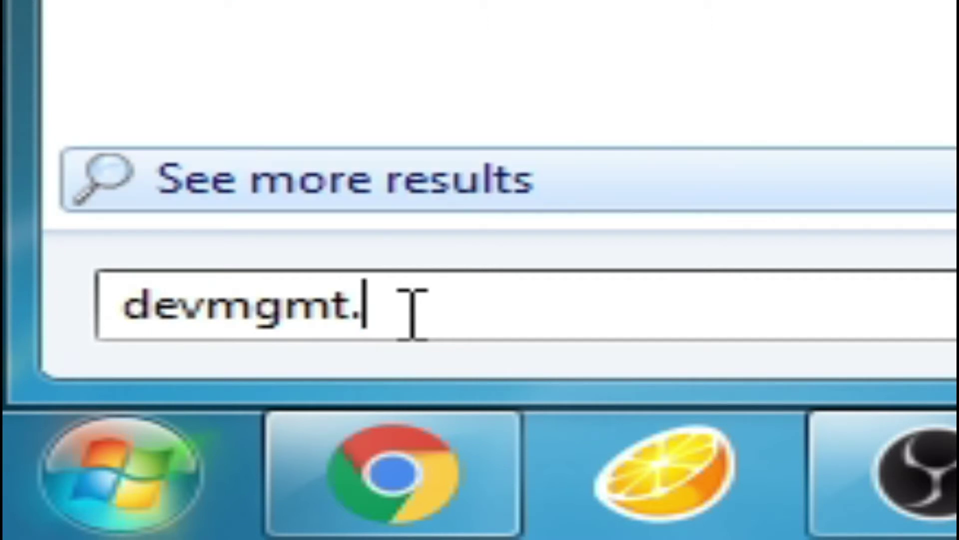
pyautogui.write('ms')
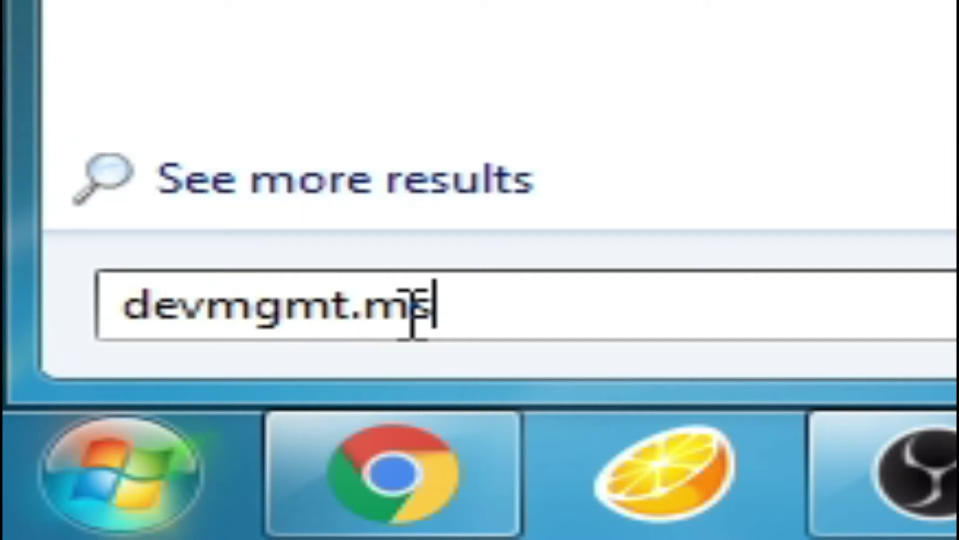
pyautogui.write('c')
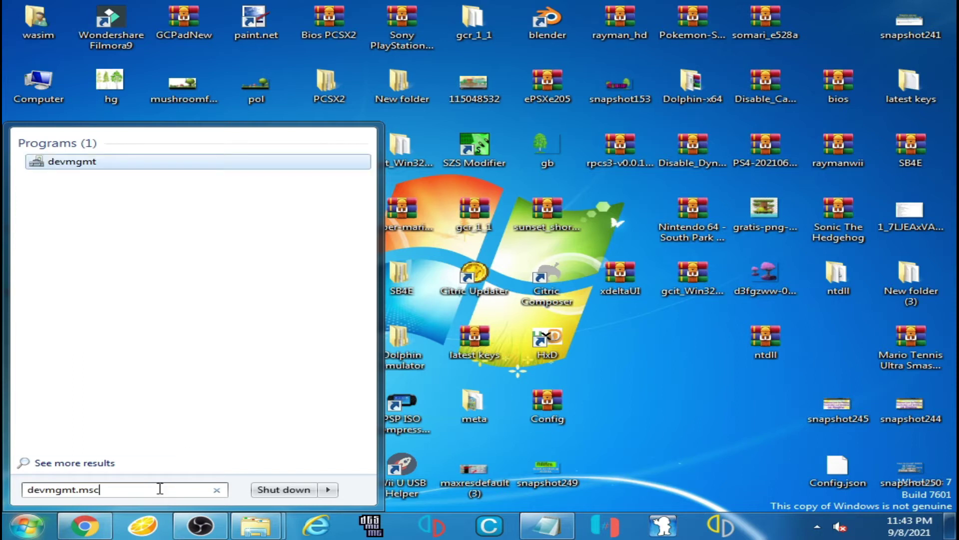
# - Launch Device Manager and expand Display adapters to show the NVIDIA GeForce GTX 750
pyautogui.press('Return')
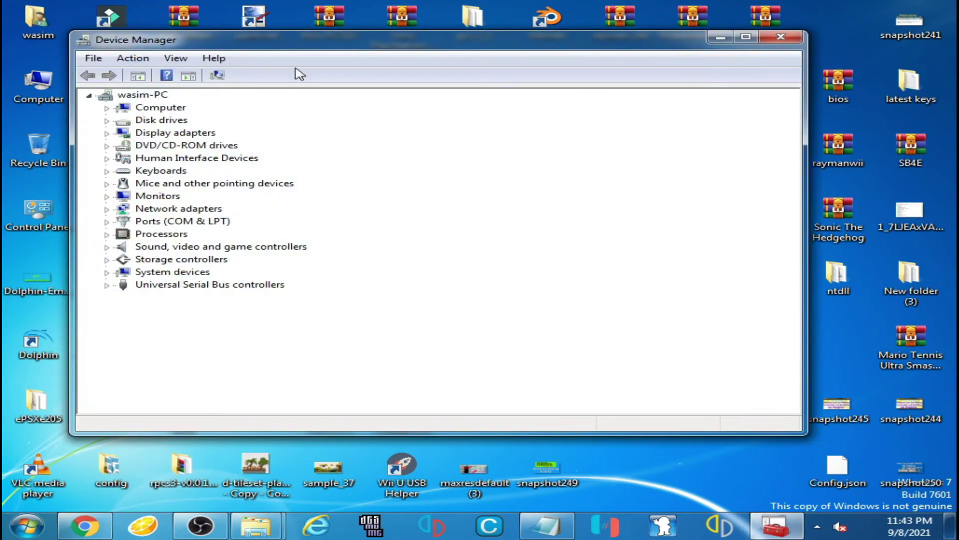
pyautogui.moveTo(300, 47); pyautogui.dragTo(365, 117)
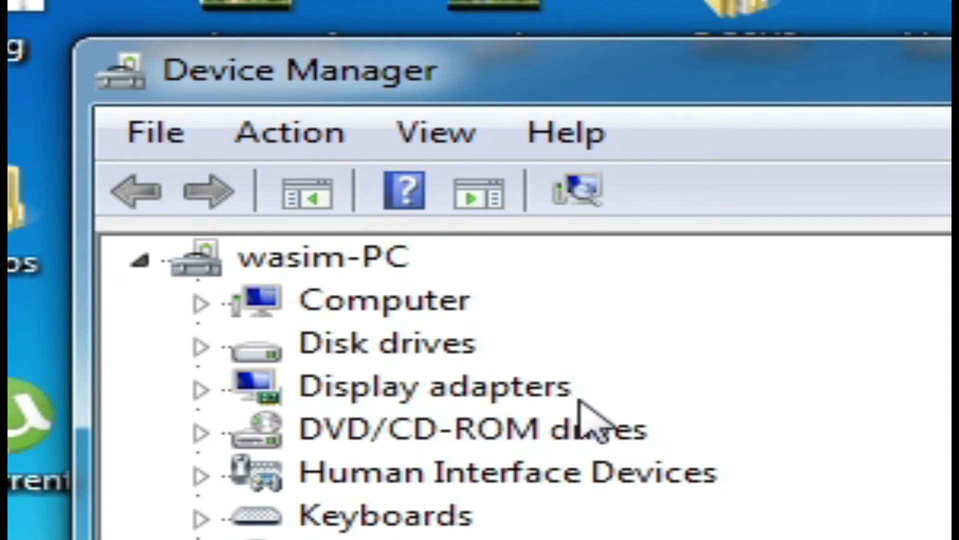
pyautogui.click(200, 390)
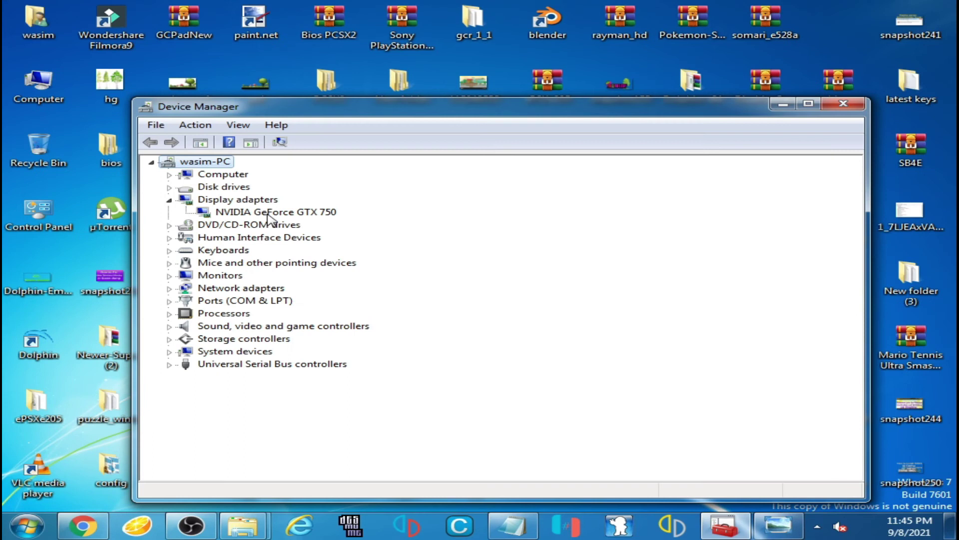
pyautogui.rightClick(278, 214)
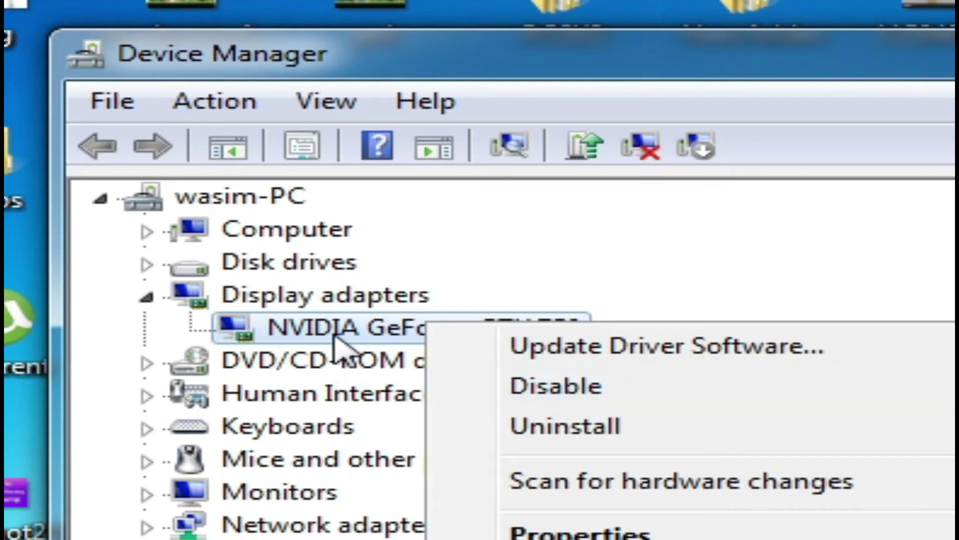
pyautogui.click(407, 331)
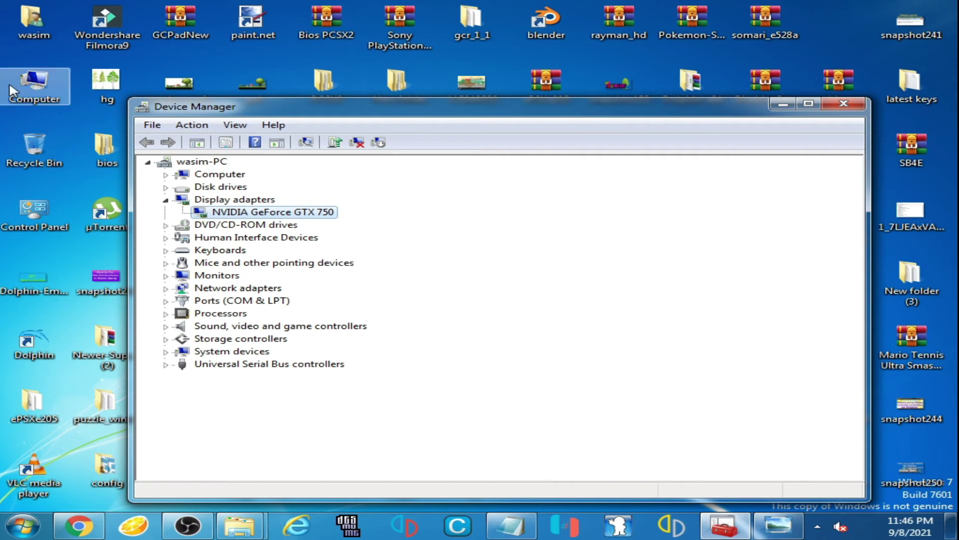
# - Browse Local Disk (H:) to the NVIDIA 353.62 and 471.41 driver files
pyautogui.doubleClick(55, 94)
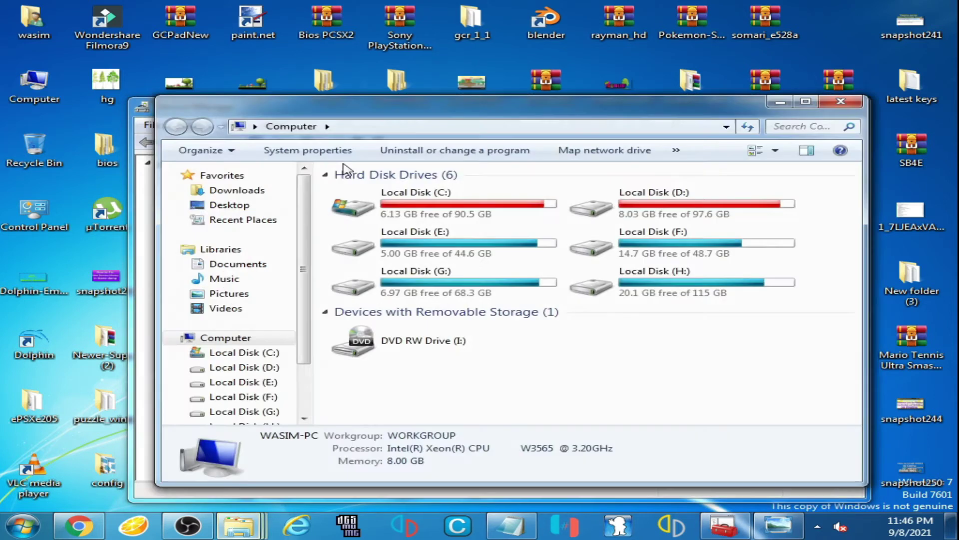
pyautogui.doubleClick(627, 287)
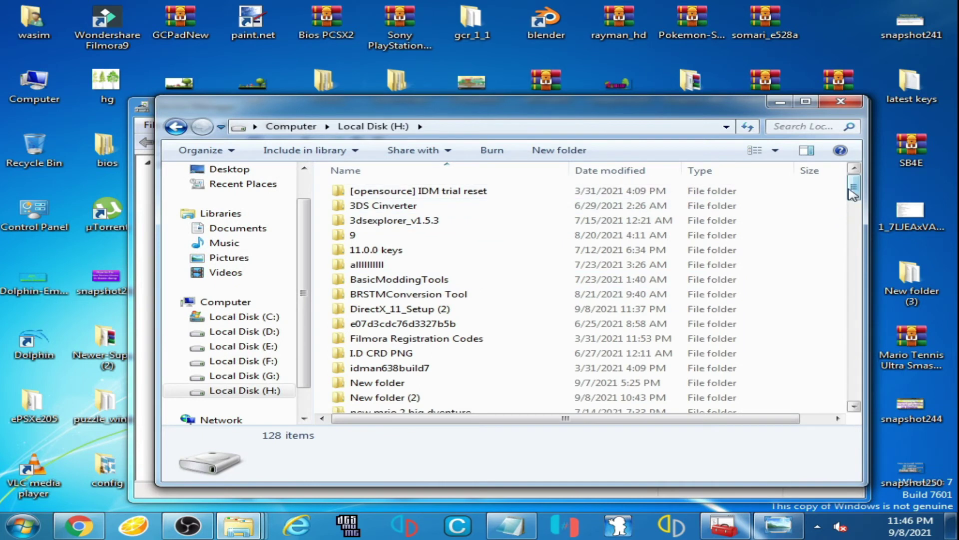
pyautogui.moveTo(854, 189); pyautogui.dragTo(860, 250)
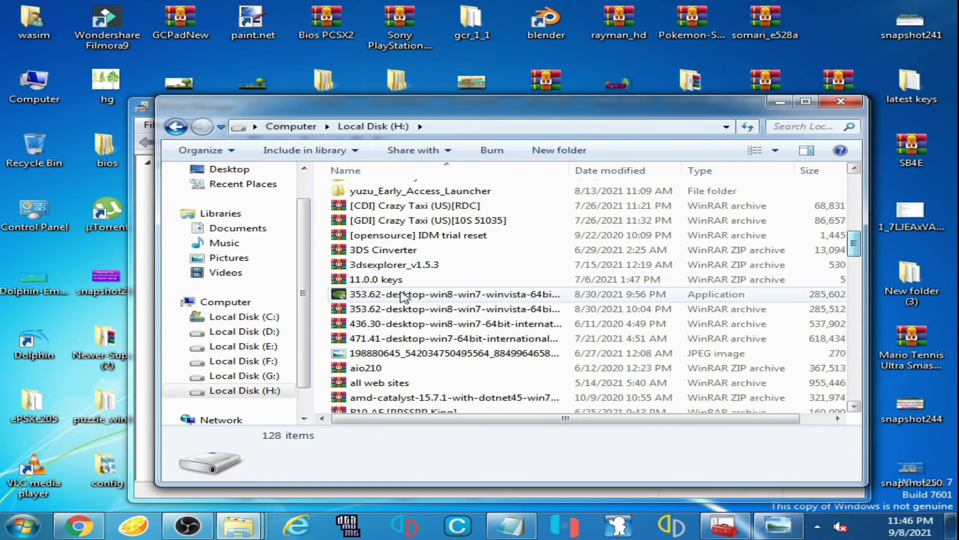
pyautogui.click(402, 295)
pyautogui.moveTo(403, 296)
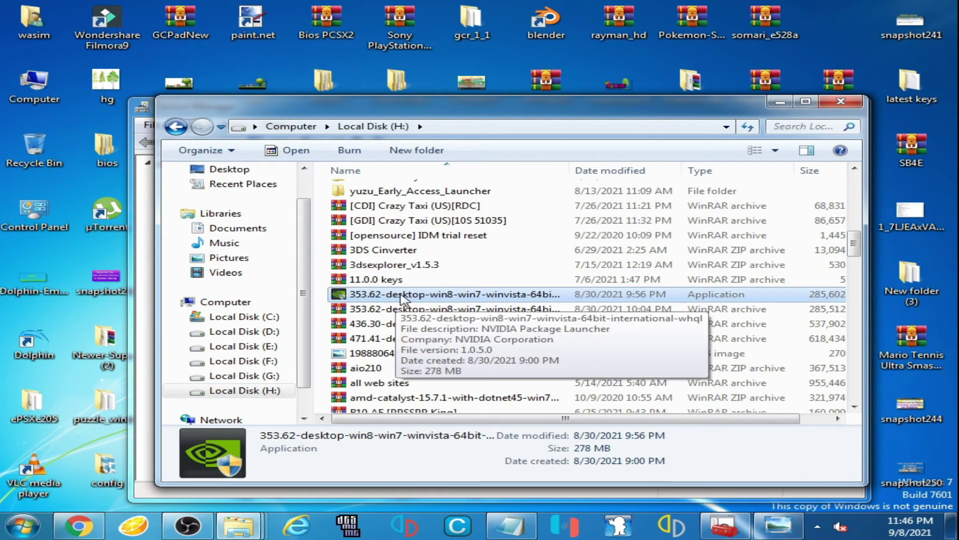
pyautogui.click(372, 339)
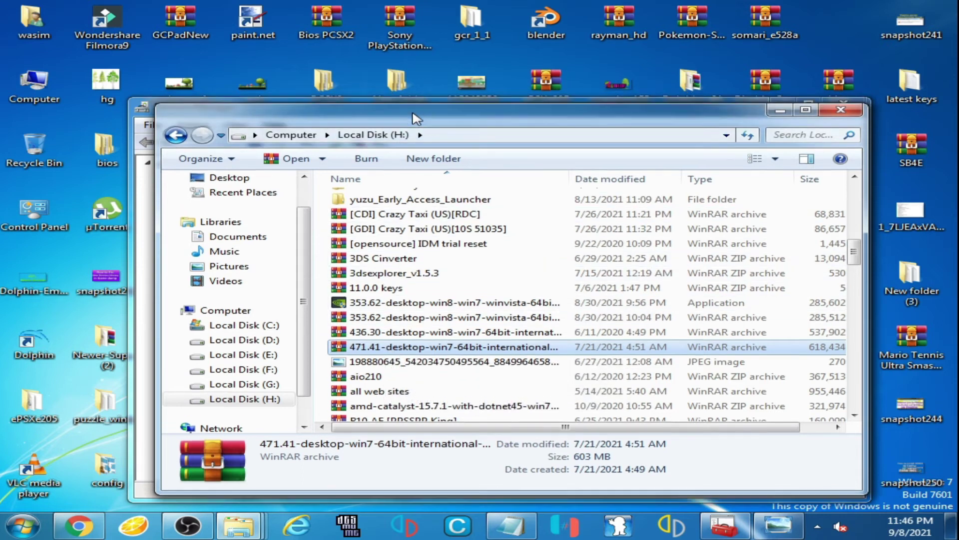
# - Uninstall the NVIDIA GeForce GTX 750 from Device Manager's context menu
pyautogui.moveTo(410, 115); pyautogui.dragTo(413, 145)
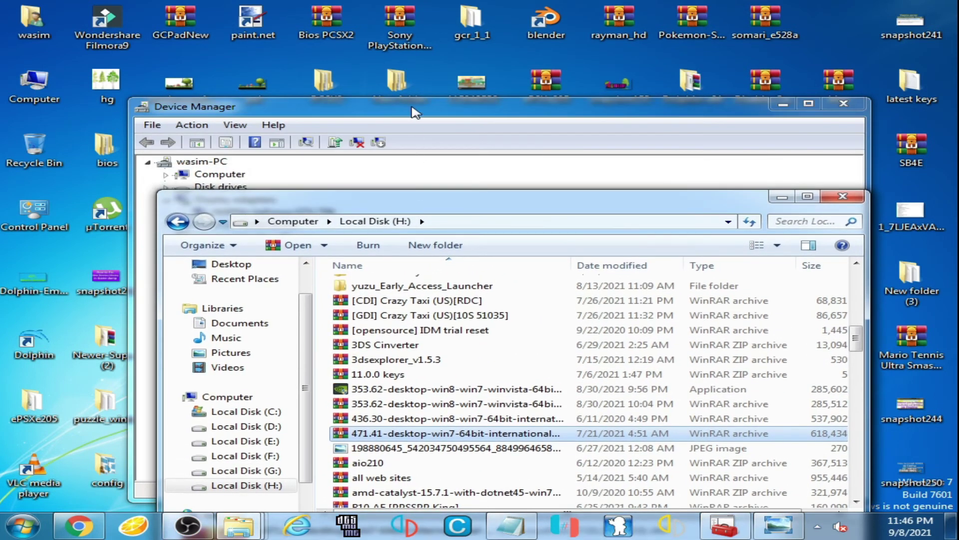
pyautogui.moveTo(410, 111); pyautogui.dragTo(407, 64)
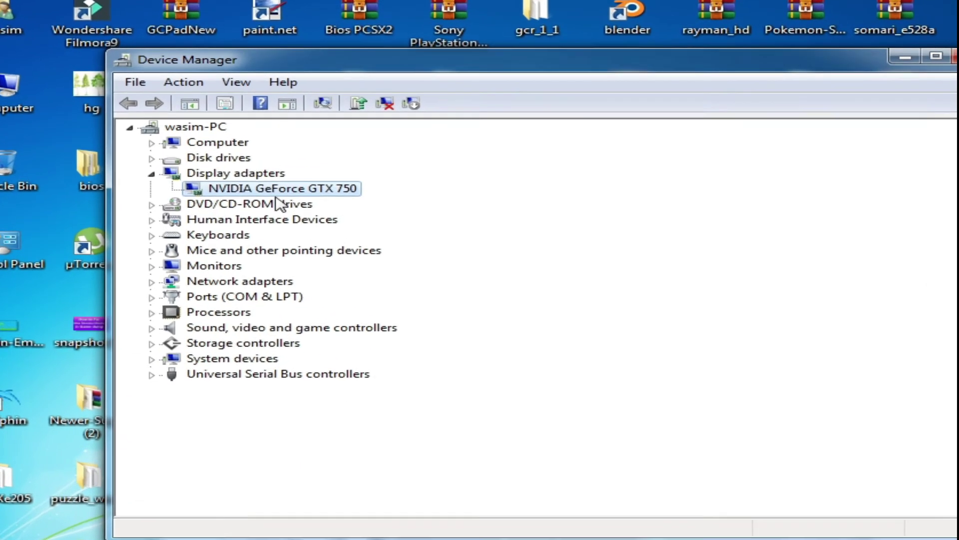
pyautogui.rightClick(287, 237)
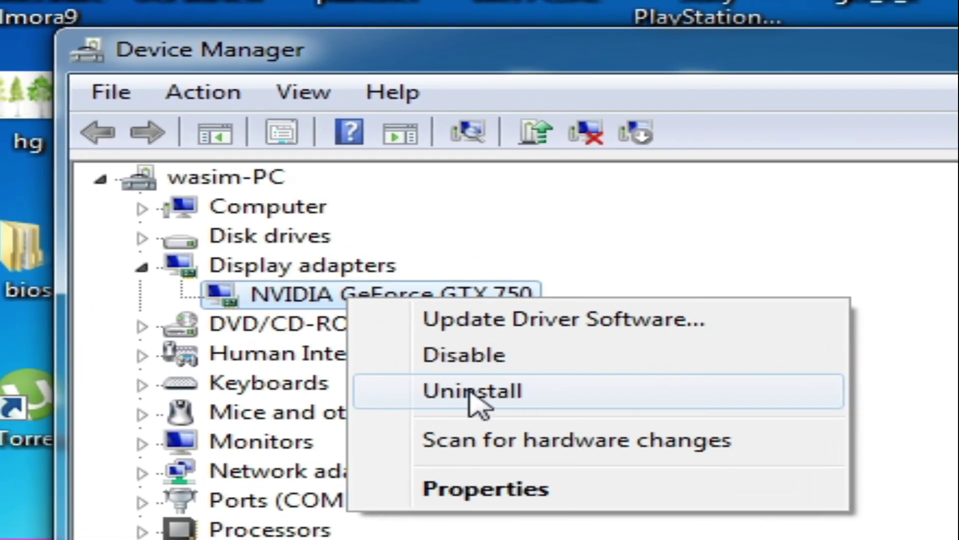
pyautogui.click(499, 392)
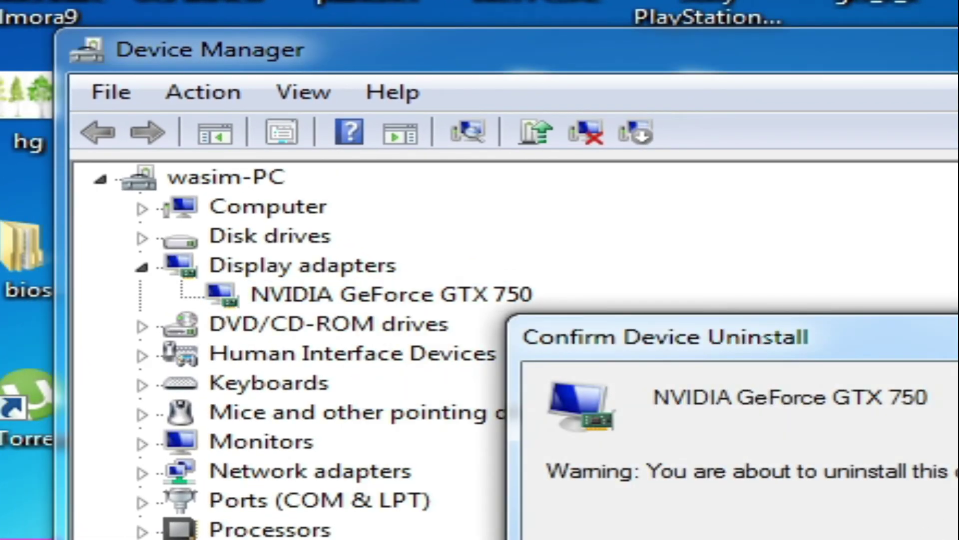